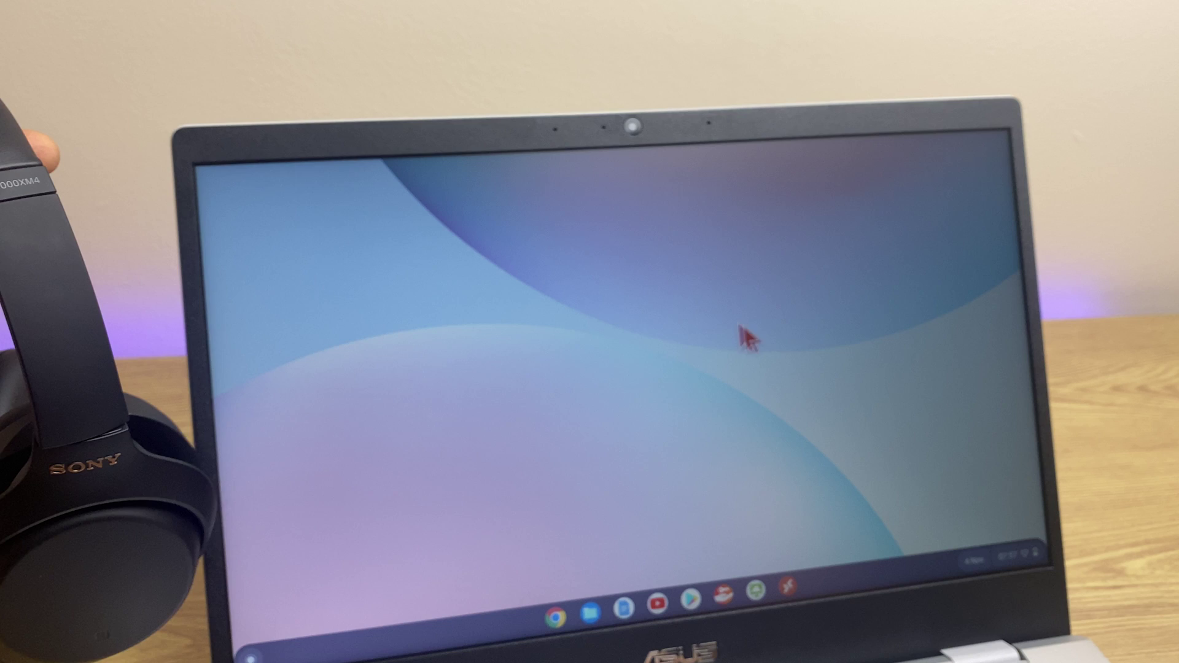
# - Switch Bluetooth on from Quick Settings and show its empty device list
pyautogui.click(1015, 556)
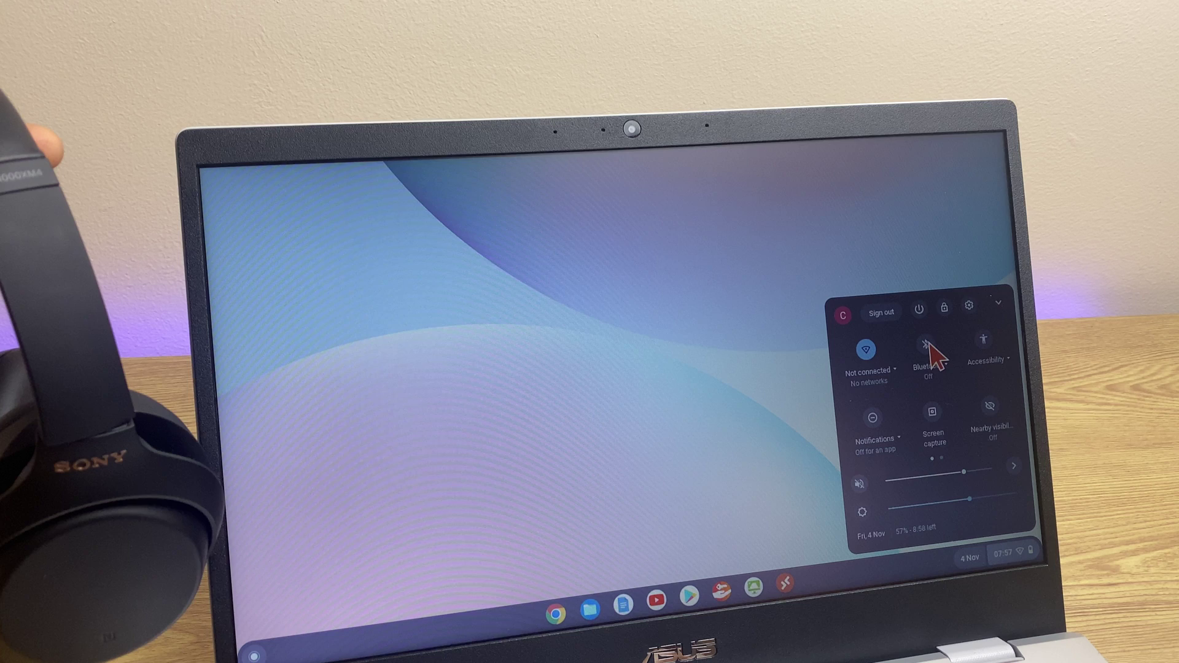
pyautogui.click(925, 367)
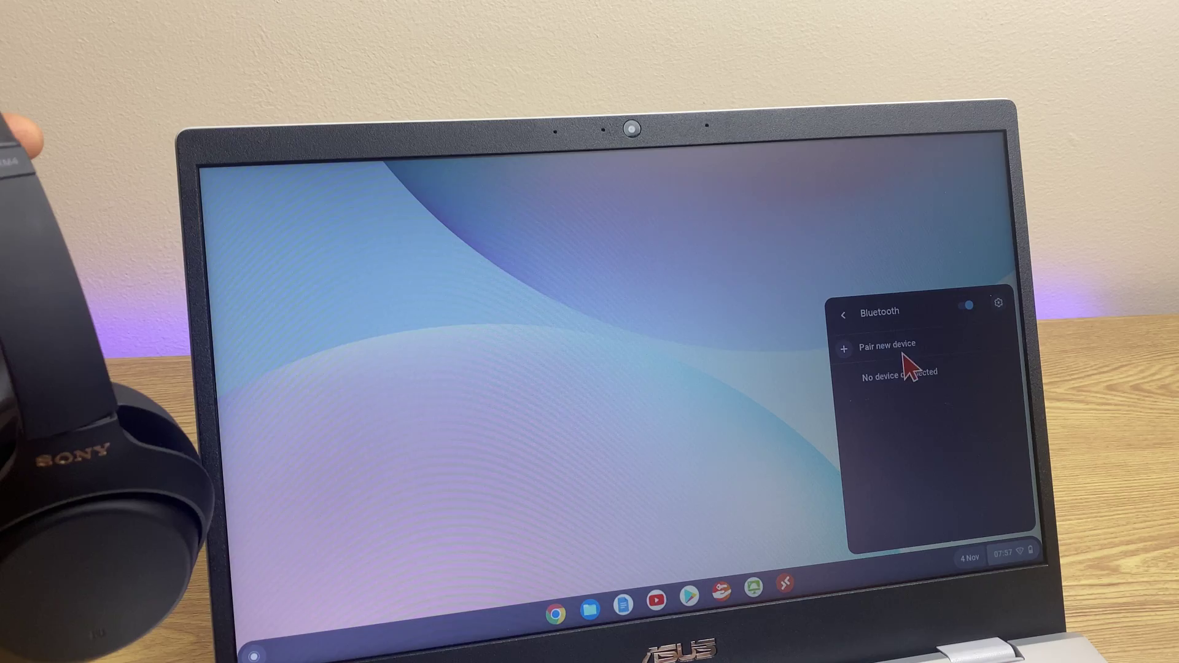
# - Pair the WH-1000XM4 headphones and confirm they show as connected at 90% battery
pyautogui.click(843, 349)
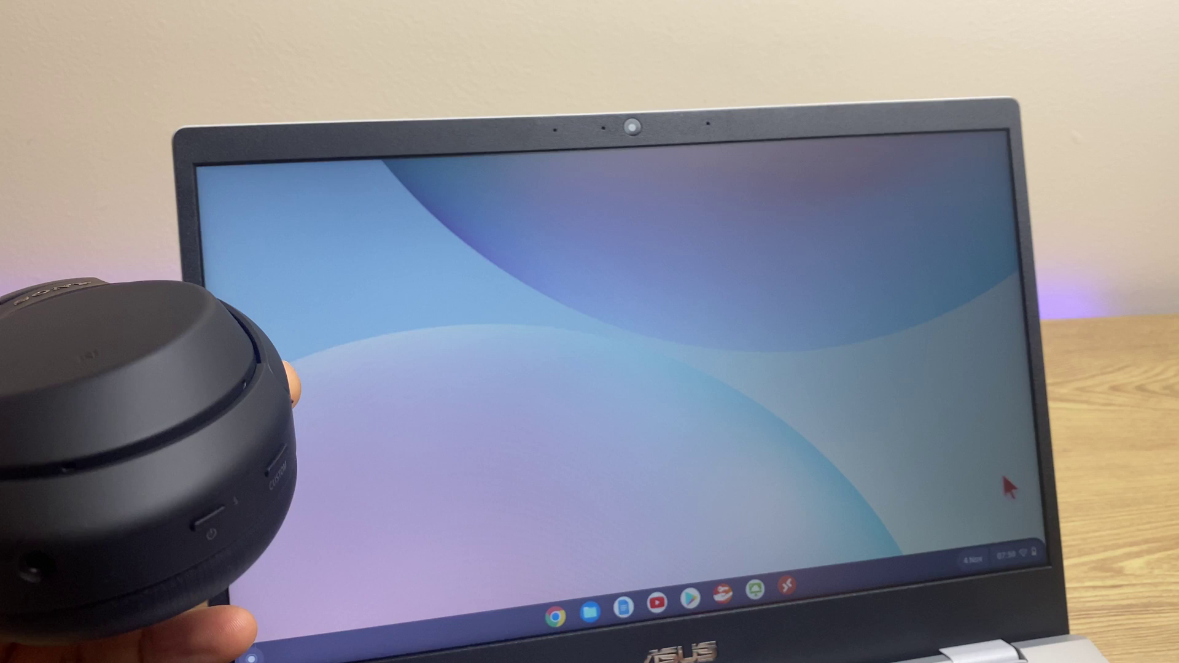
pyautogui.click(1017, 558)
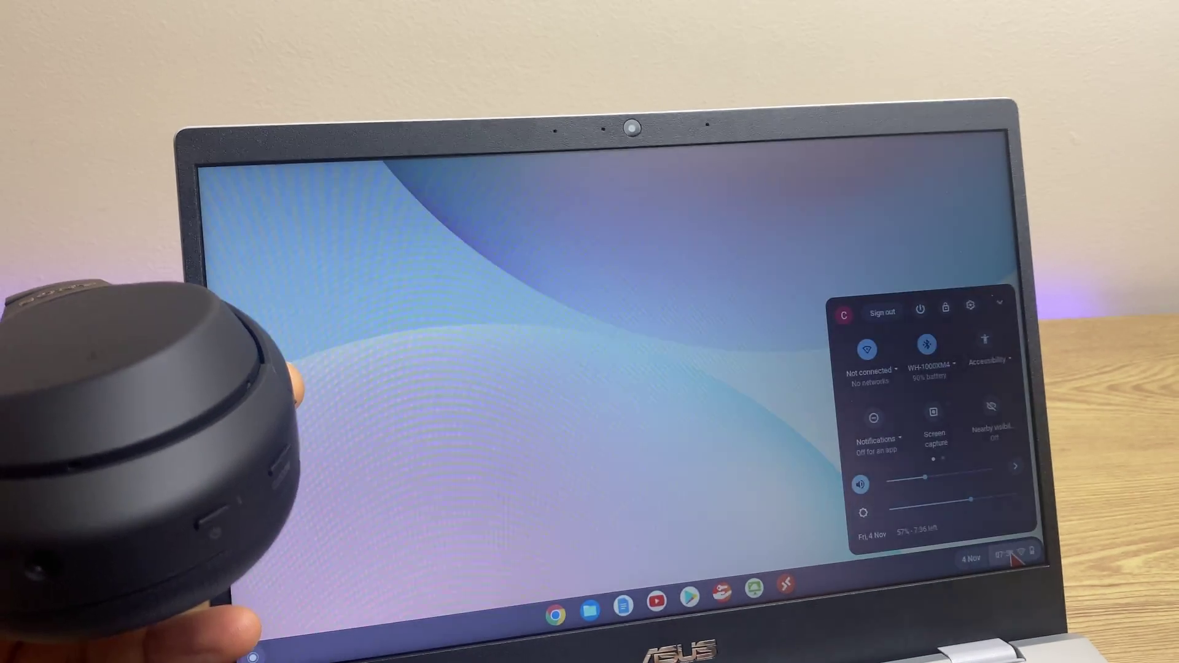
pyautogui.click(954, 370)
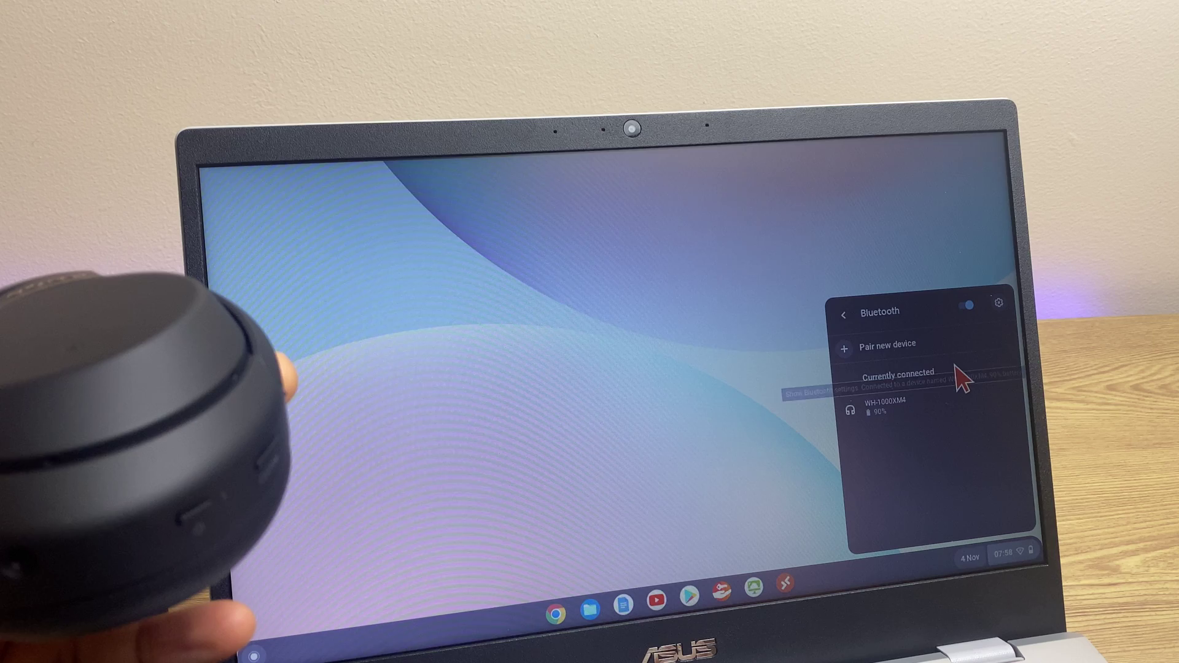
# - Select WH-1000XM4 in the Bluetooth list to open its device page in Settings
pyautogui.click(893, 405)
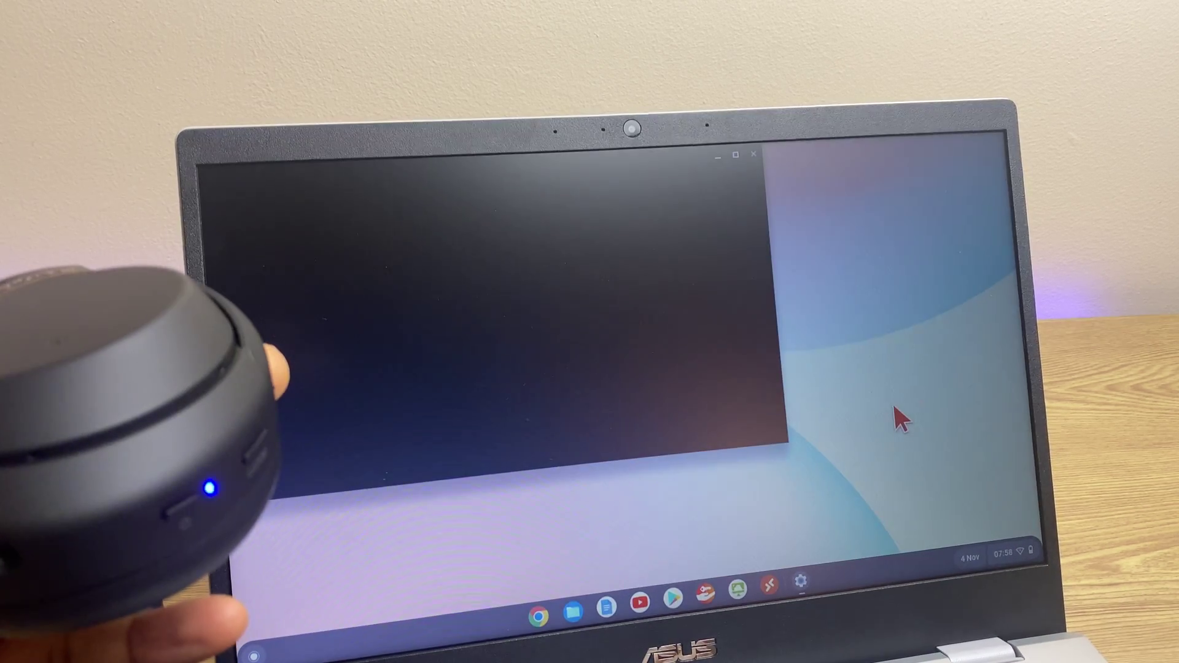